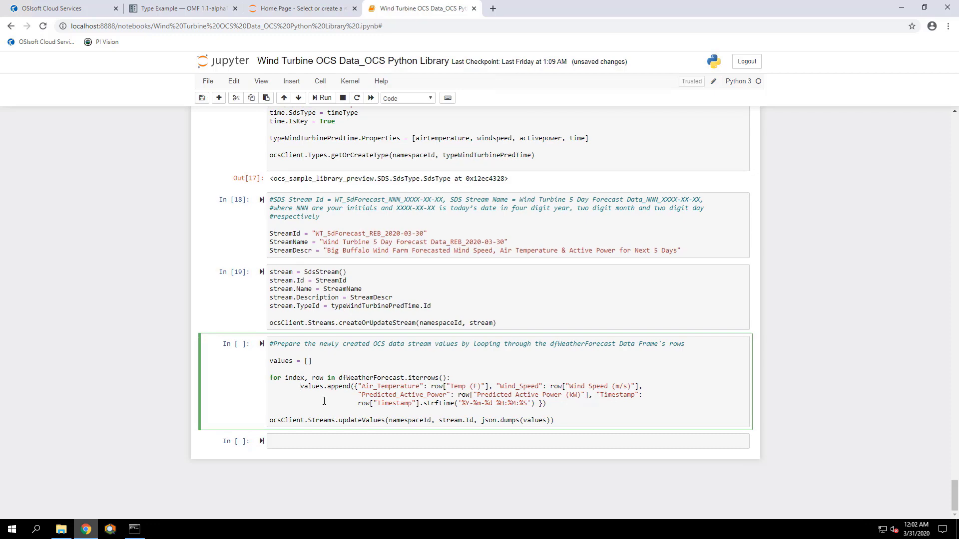
Review the dfWeatherForecast data frame's output table with timestamp, temperature, wind speed and predicted active power columns.
scroll(324, 402, up, 15)
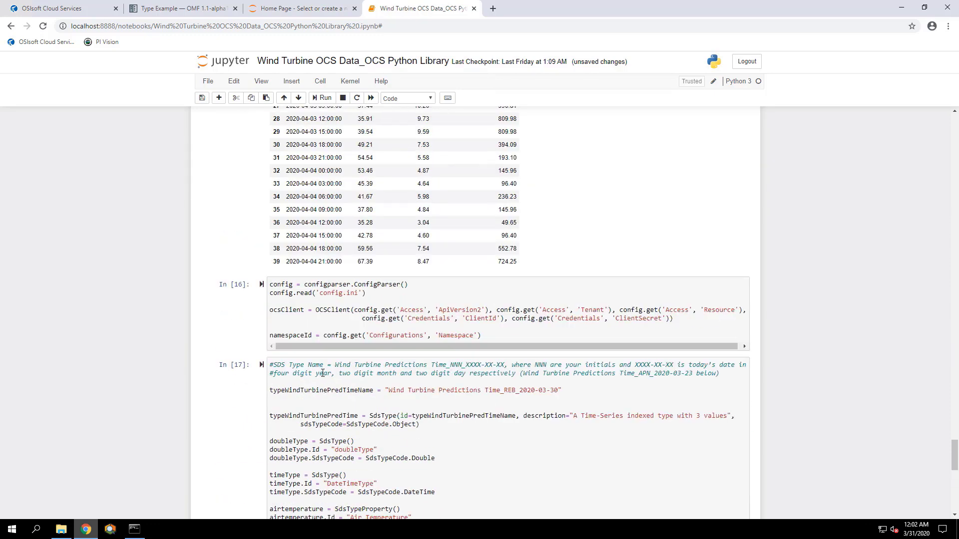
scroll(323, 373, up, 8)
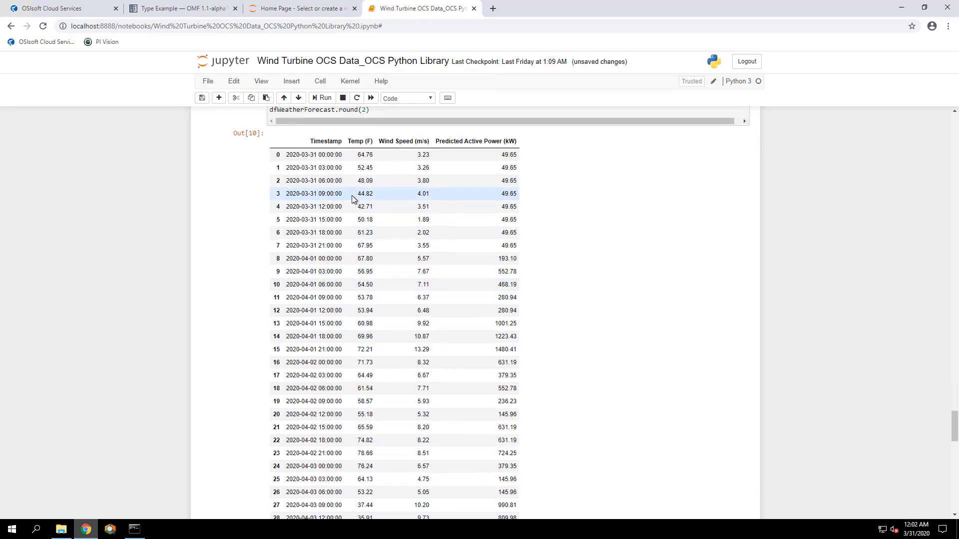
scroll(315, 170, up, 1)
double_click(298, 160)
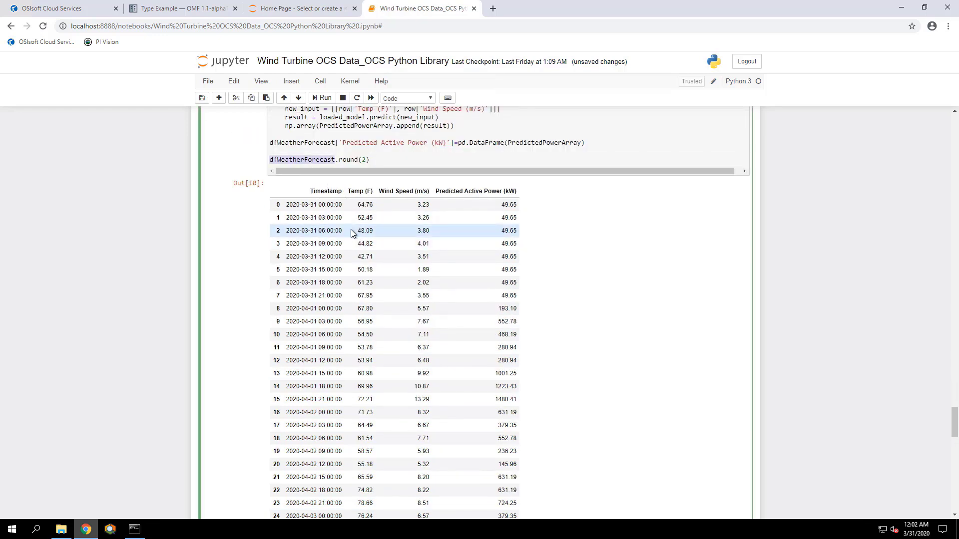
scroll(351, 233, down, 12)
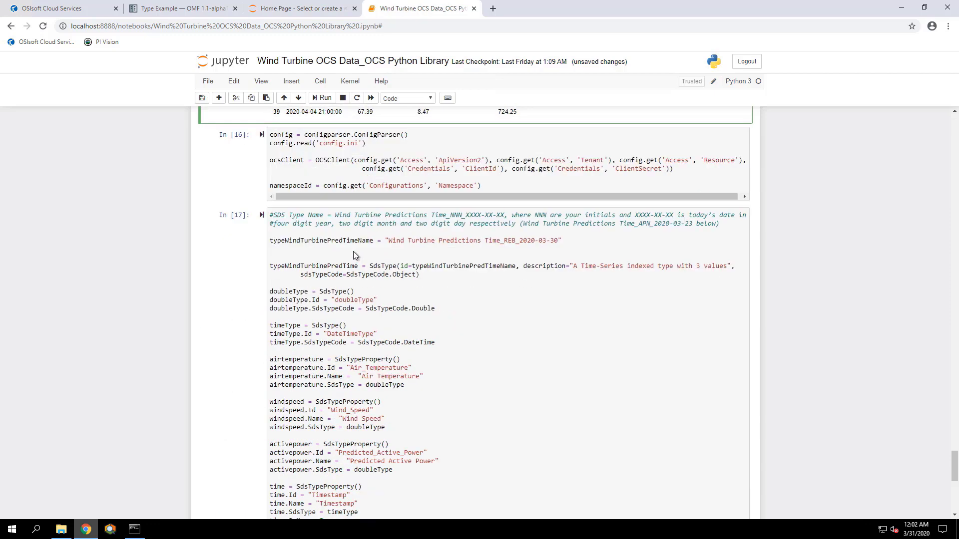
scroll(355, 255, down, 8)
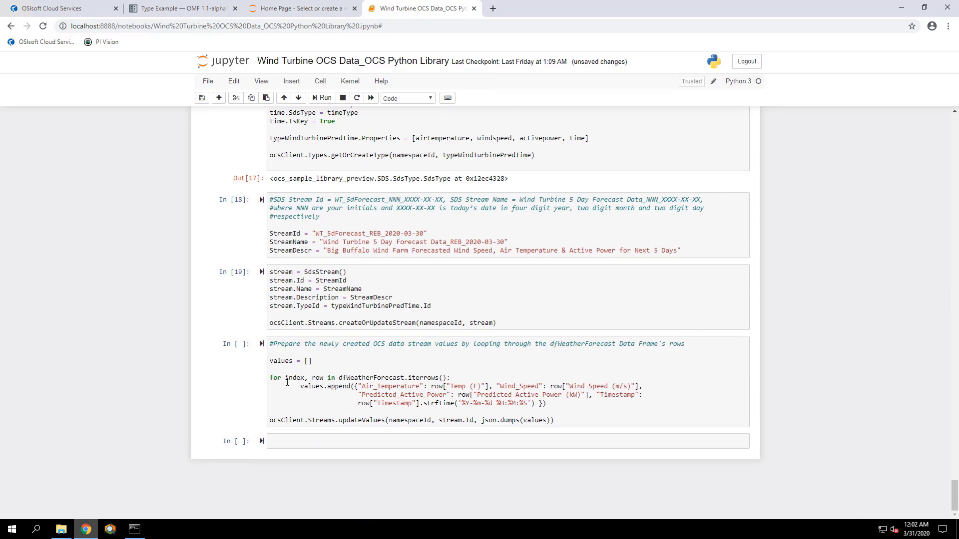
Examine the final code cell's dfWeatherForecast row loop, the values.append fields, the timestamp format and the updateValues call.
click(300, 370)
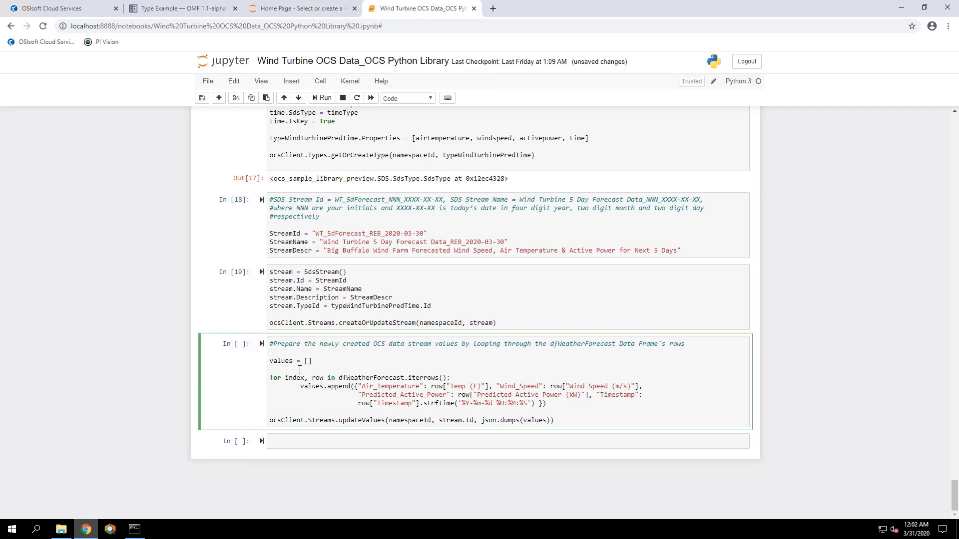
key(shift+End)
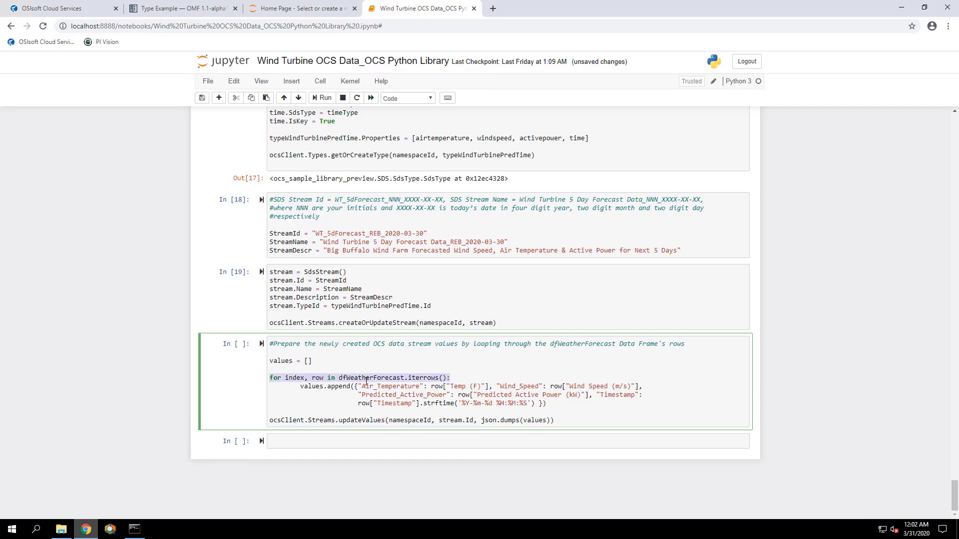
double_click(368, 379)
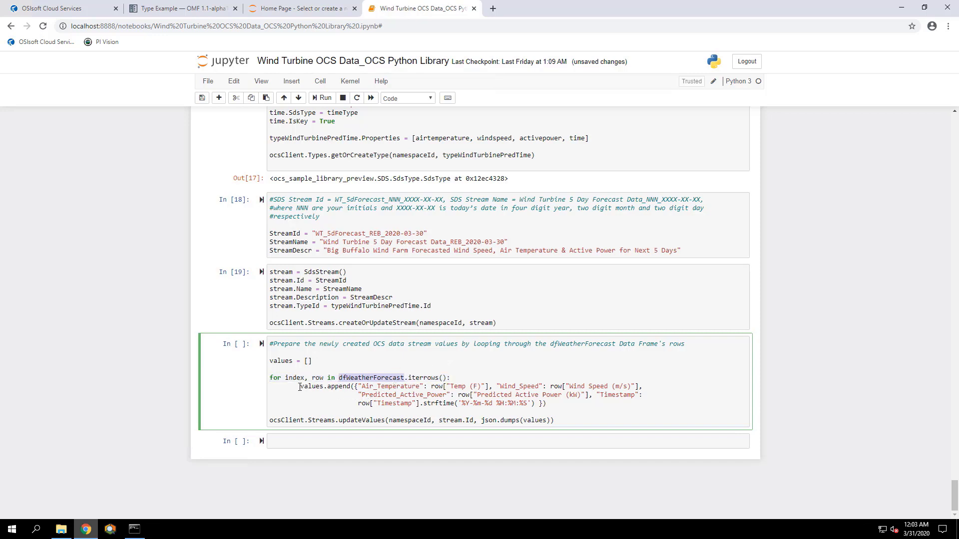
drag(301, 387, 556, 401)
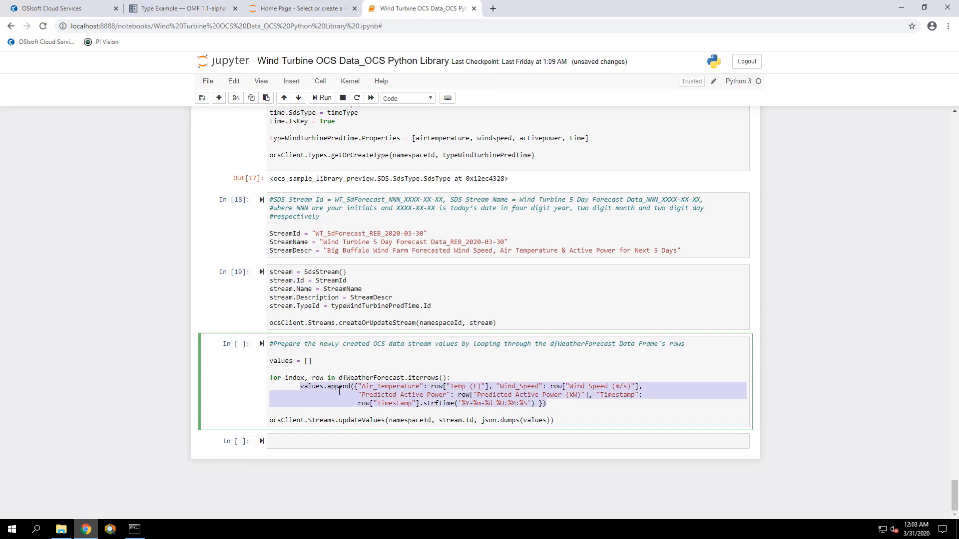
click(462, 403)
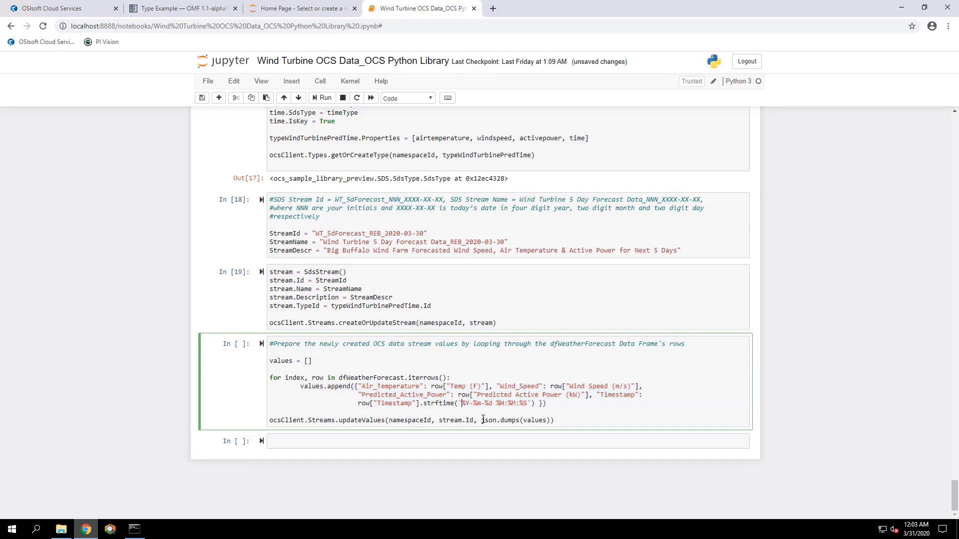
shift+click(527, 403)
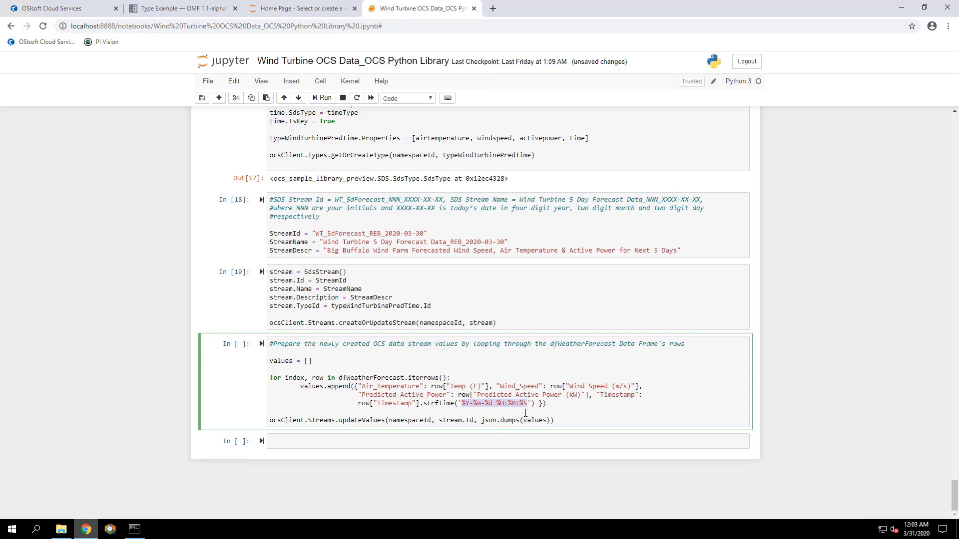
click(268, 420)
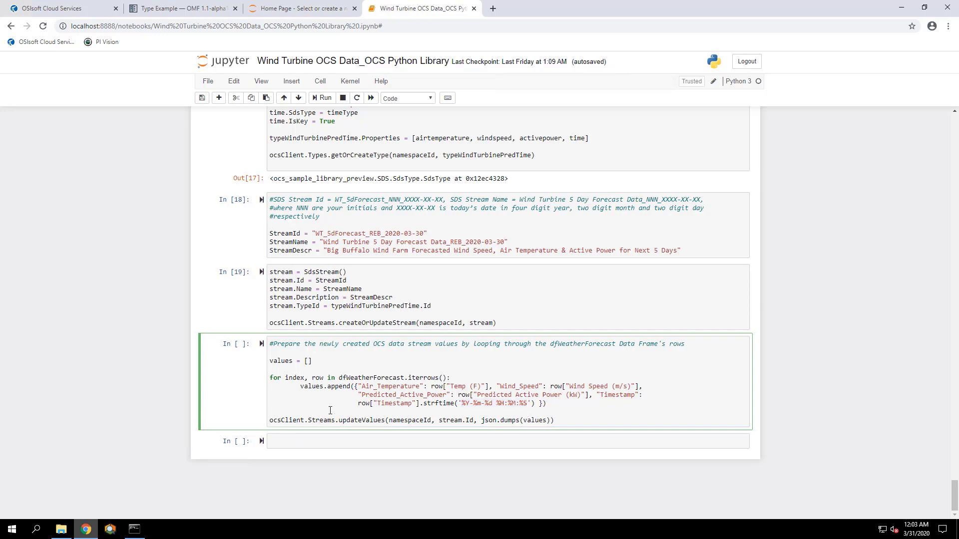
key(shift+End)
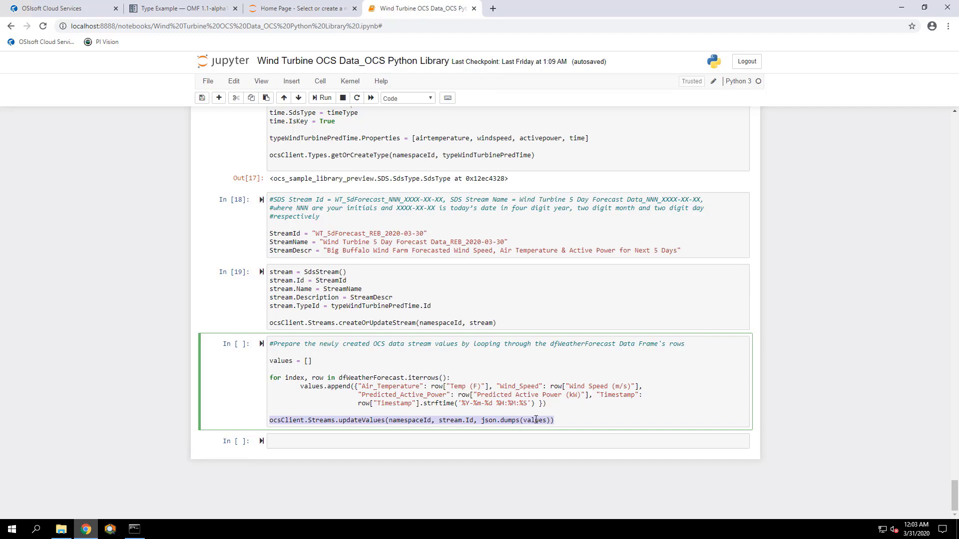
click(343, 403)
double_click(314, 386)
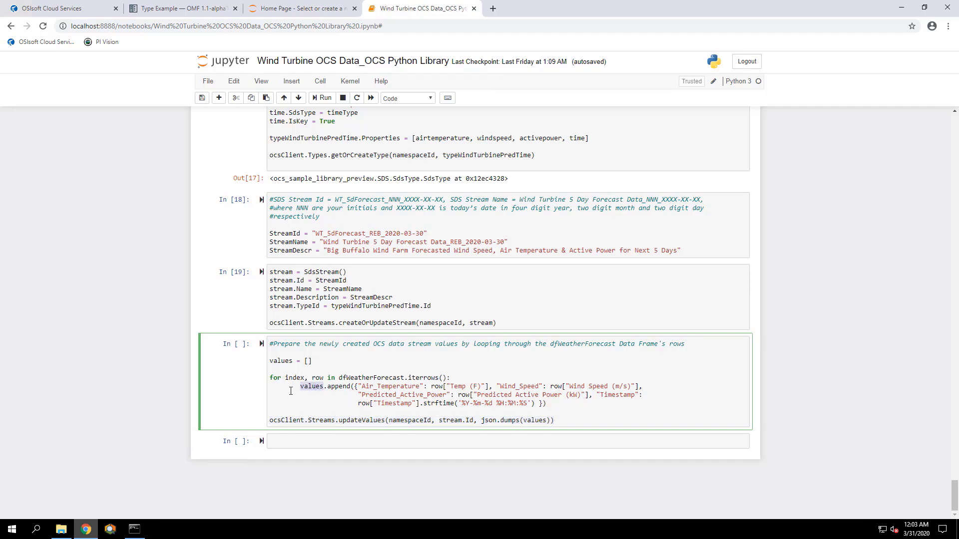
Run the cell that collects the dfWeatherForecast rows into values and sends them to the OCS stream.
click(280, 371)
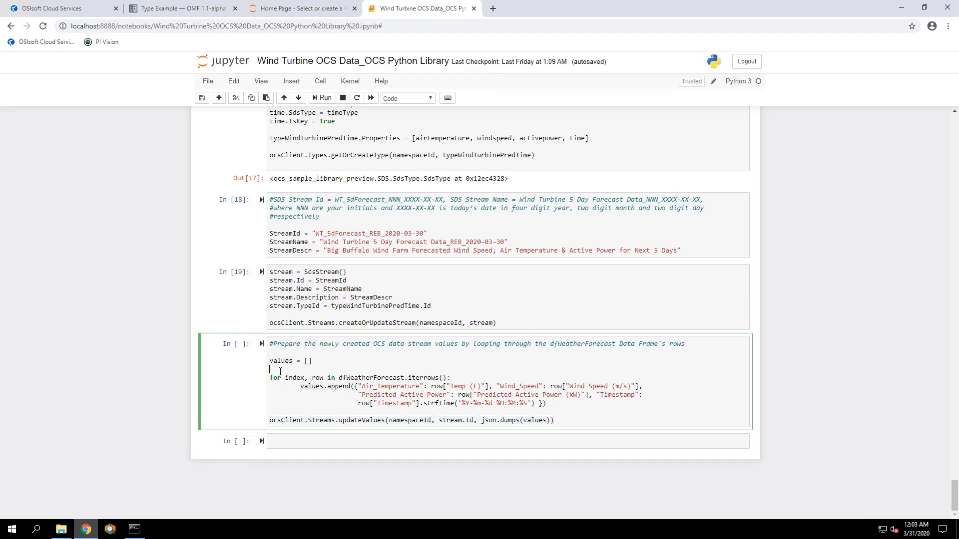
click(262, 345)
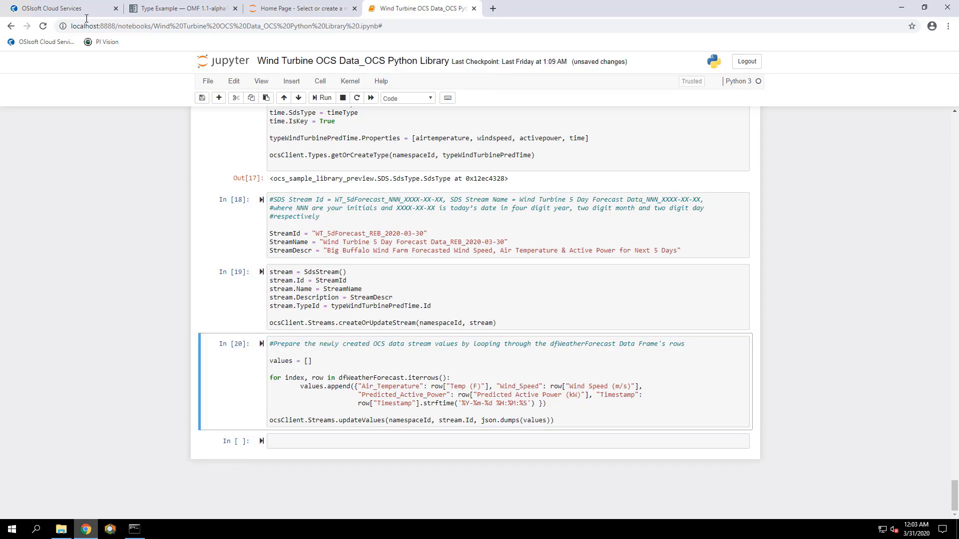
Switch to OSIsoft Cloud Services, reselect the stream WT_5dForecast_REB_2020-03-30 and open its data.
click(70, 8)
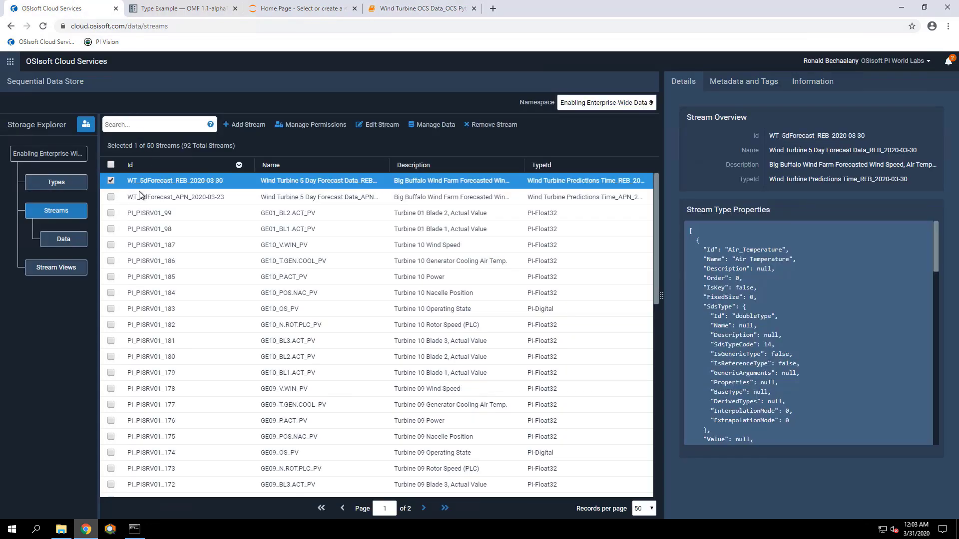
click(112, 182)
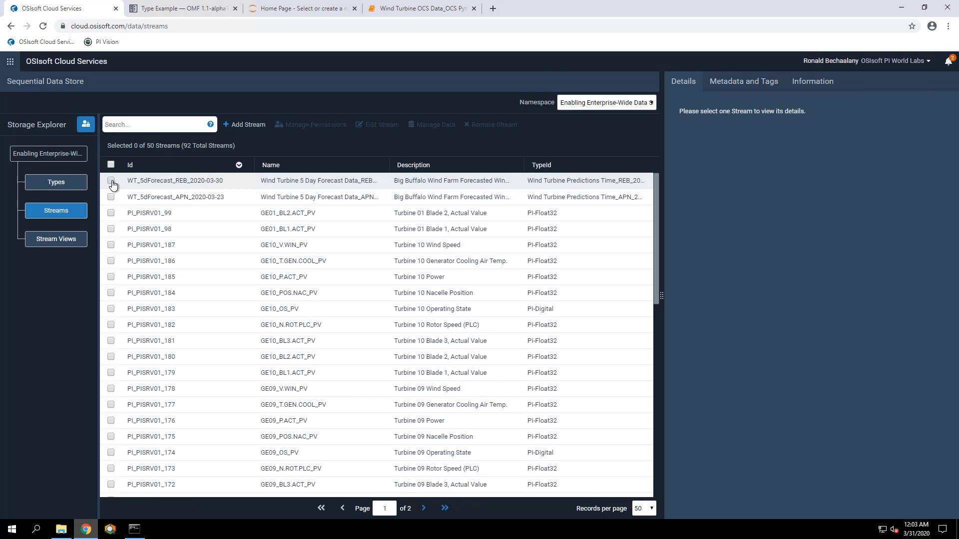
click(111, 181)
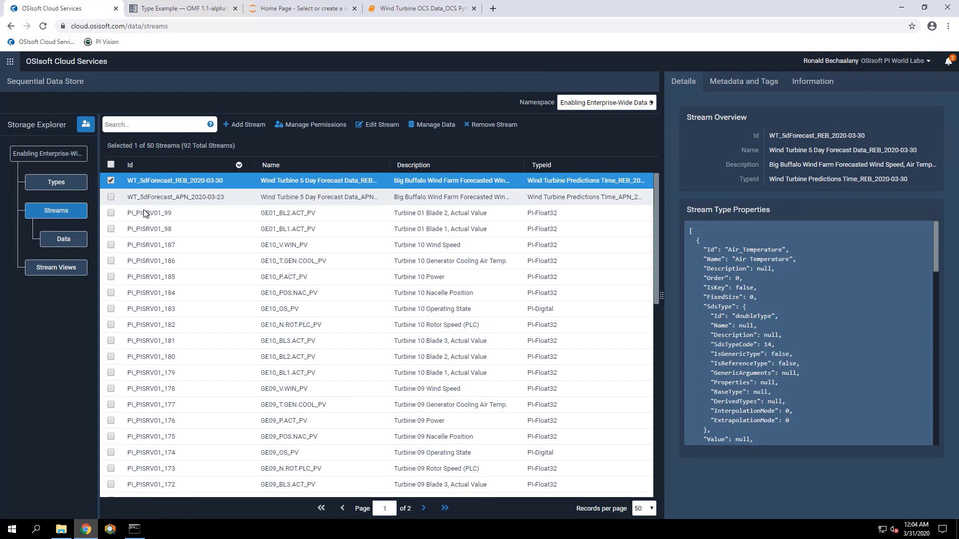
click(47, 240)
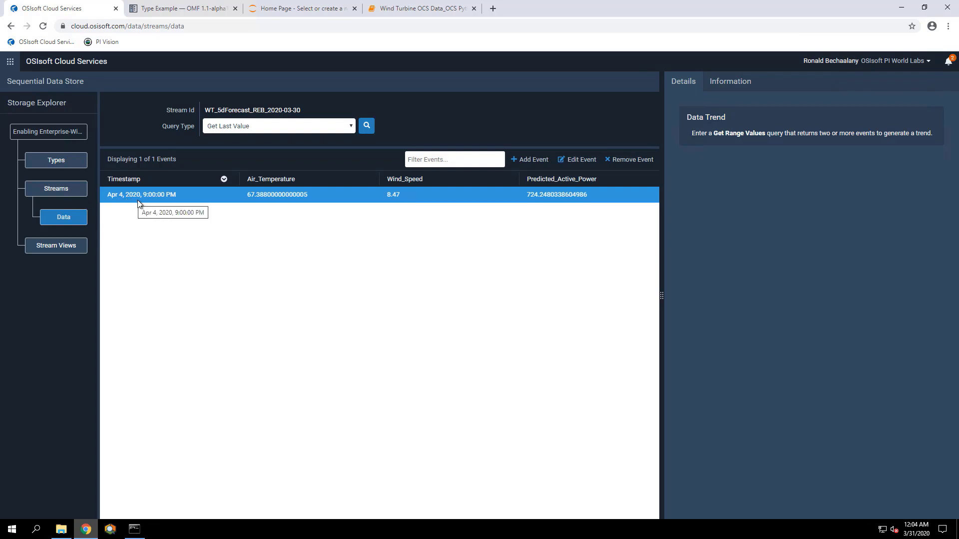
Query the stream with Get Range Values using the start index 30-mar-2020 11:00 PM.
click(352, 128)
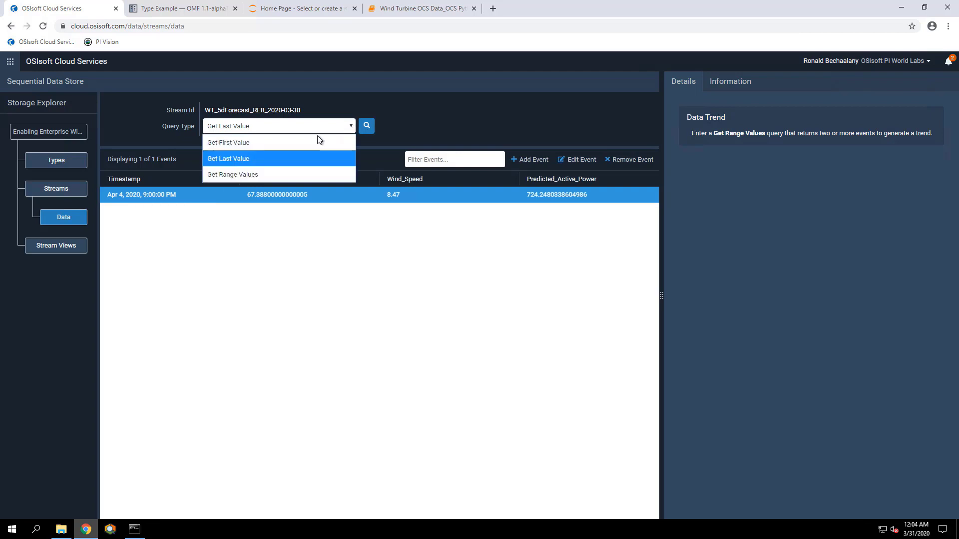
click(256, 175)
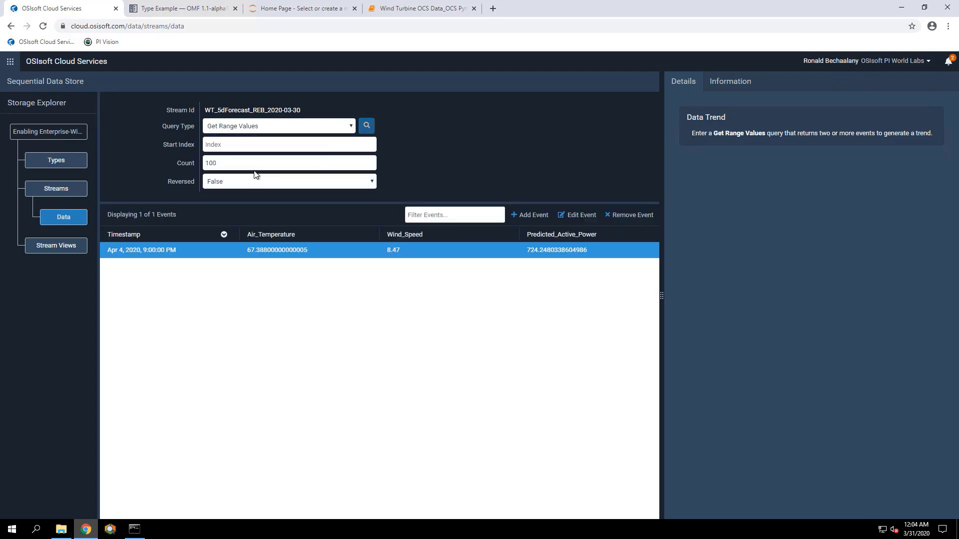
click(211, 143)
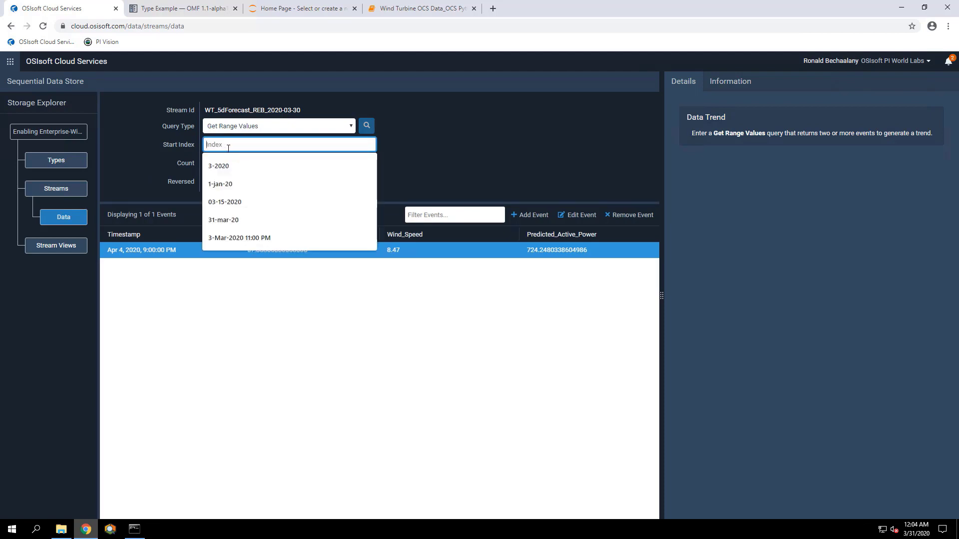
text(30)
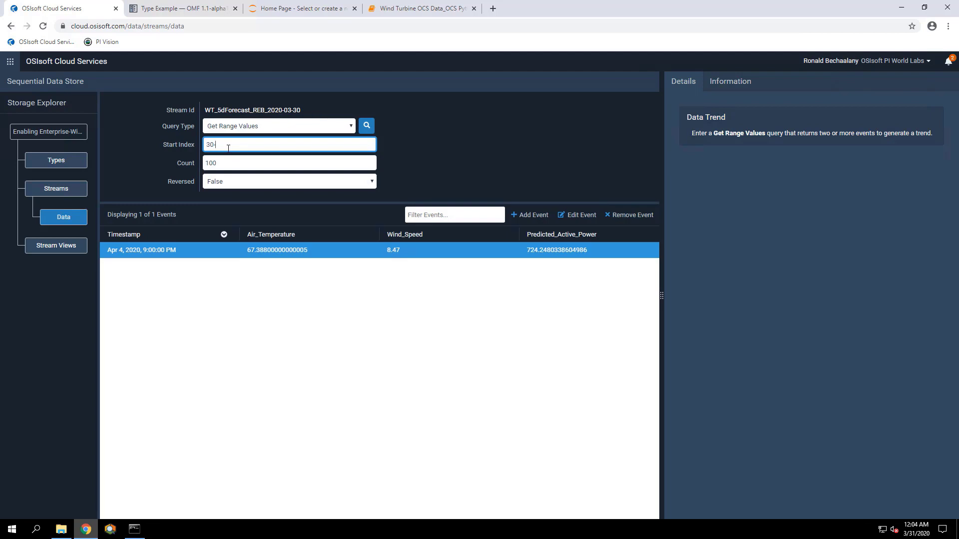
text(-mar-2020 11:00 PM)
click(362, 128)
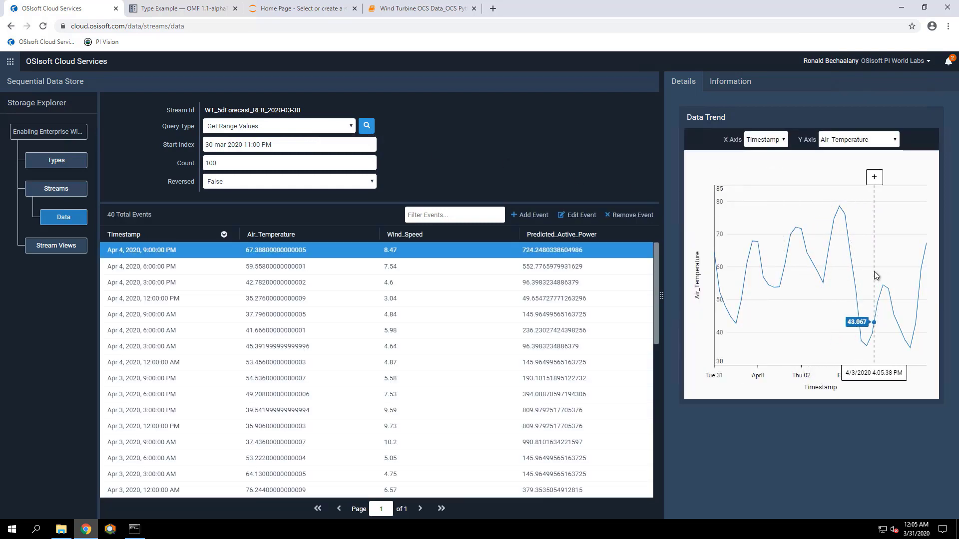
Set the range query's count to 1000 and rerun it.
click(234, 164)
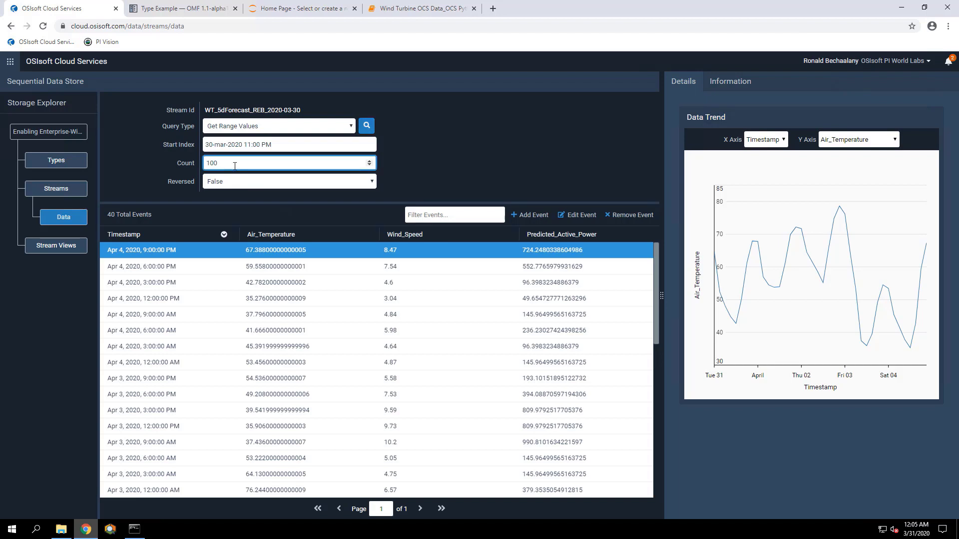
text(0)
click(366, 126)
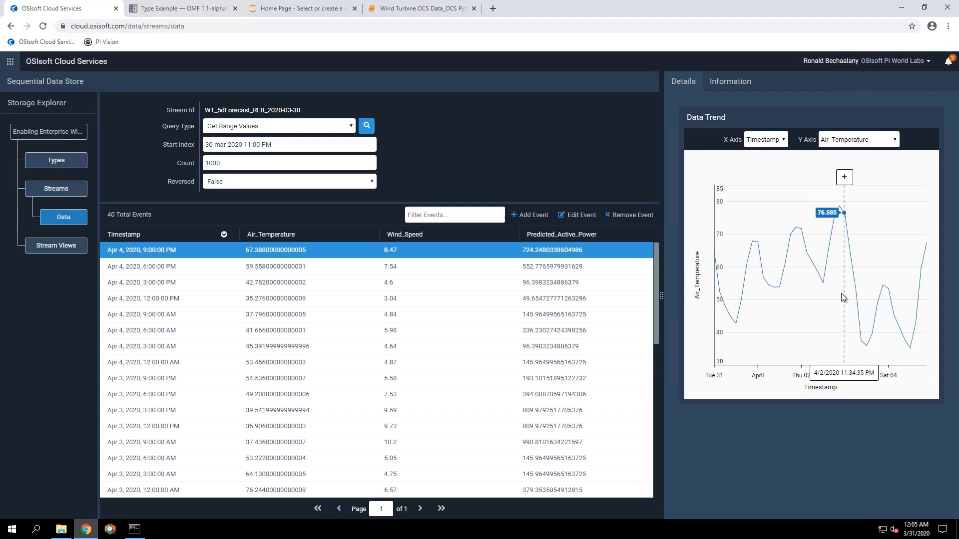
Check the data trend's axis options and set its Y axis to Predicted_Active_Power.
click(841, 143)
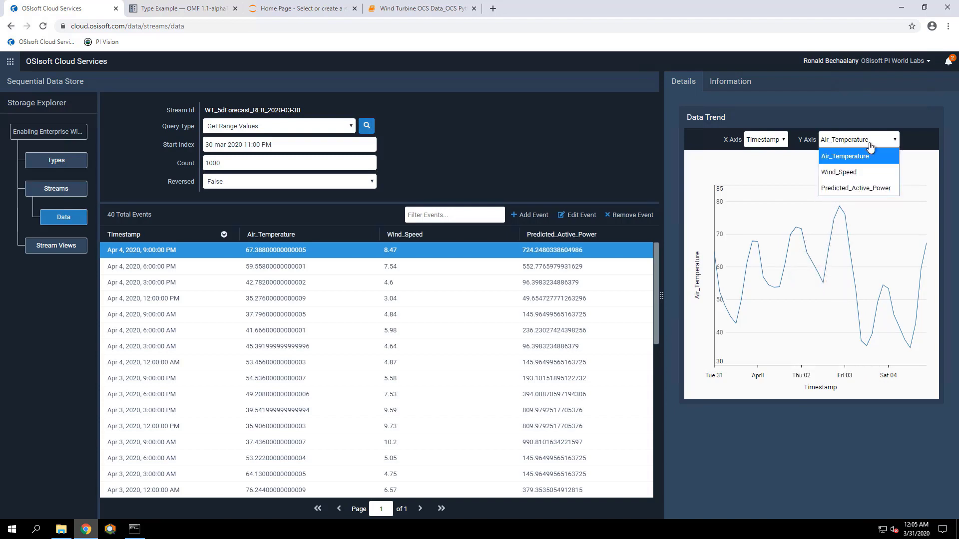
click(777, 142)
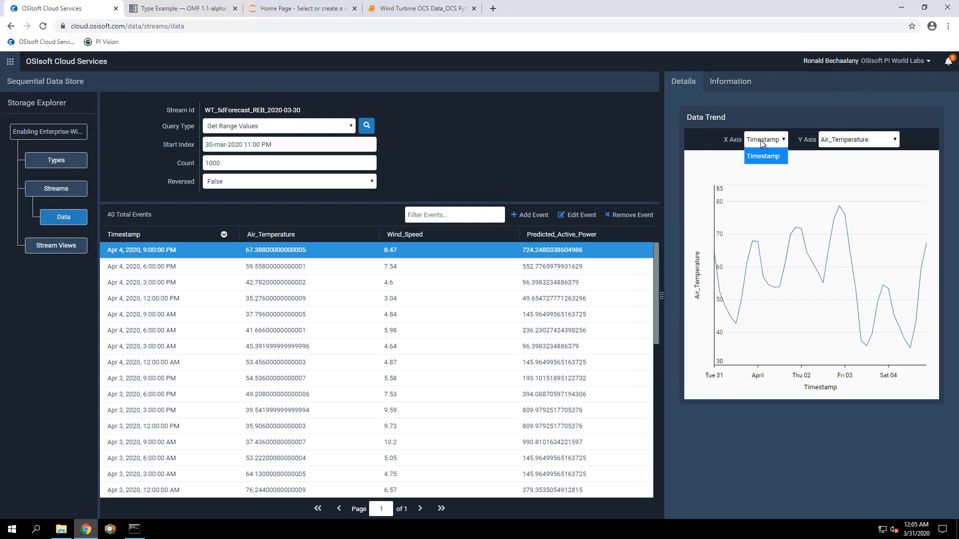
click(760, 142)
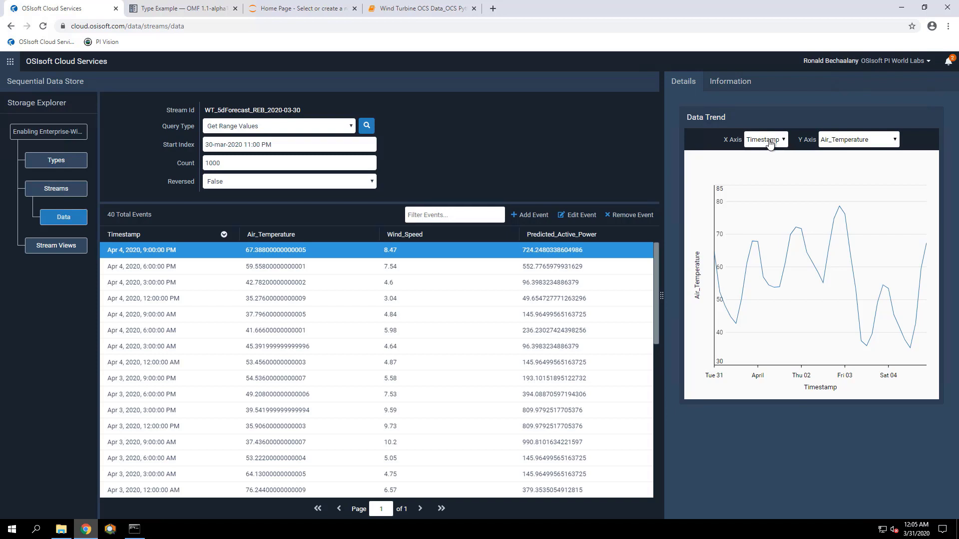
click(874, 145)
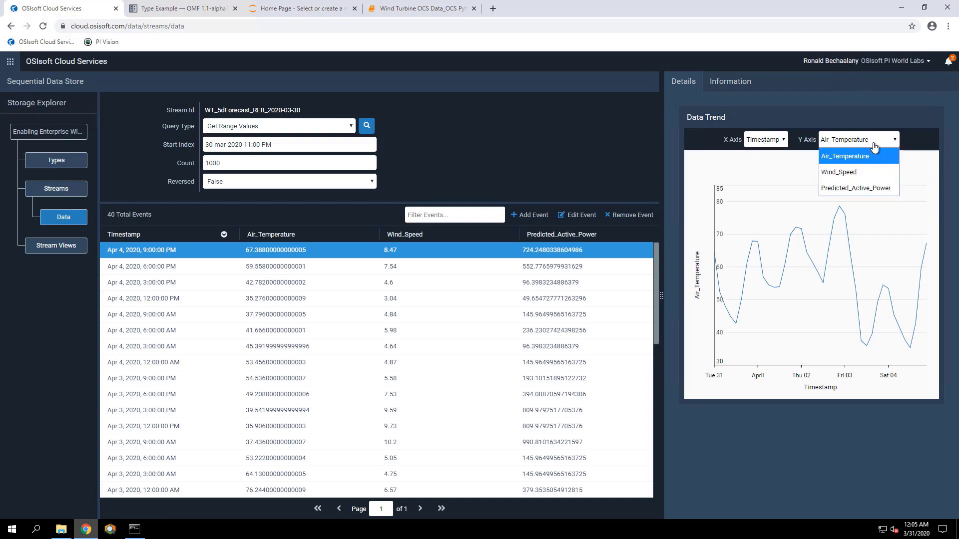
click(845, 188)
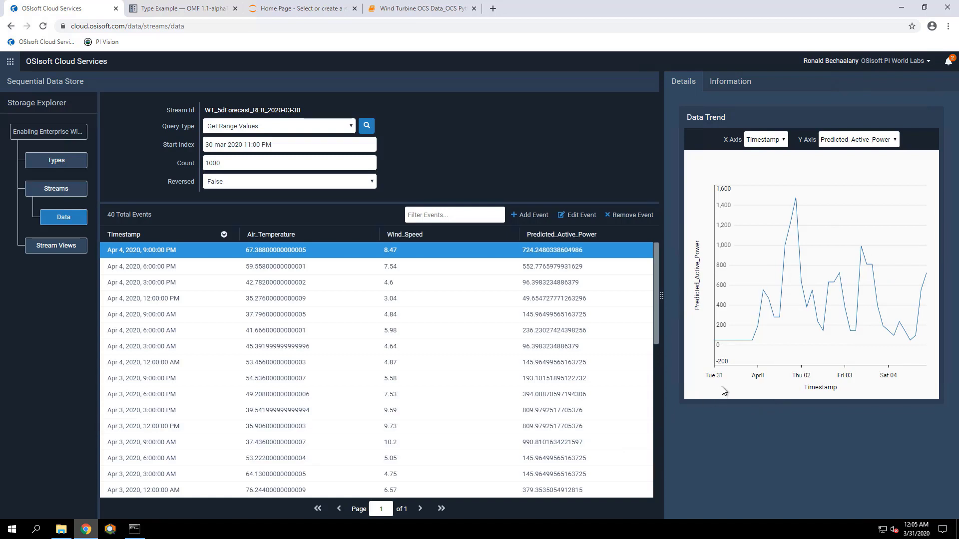
Open Trend (Preview) and search the data to add for *REB*.
click(9, 63)
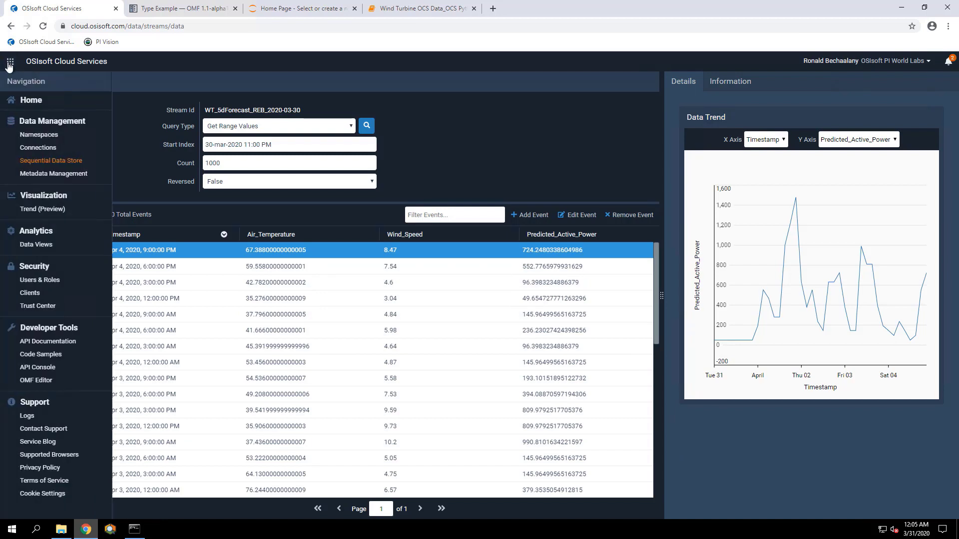
click(27, 211)
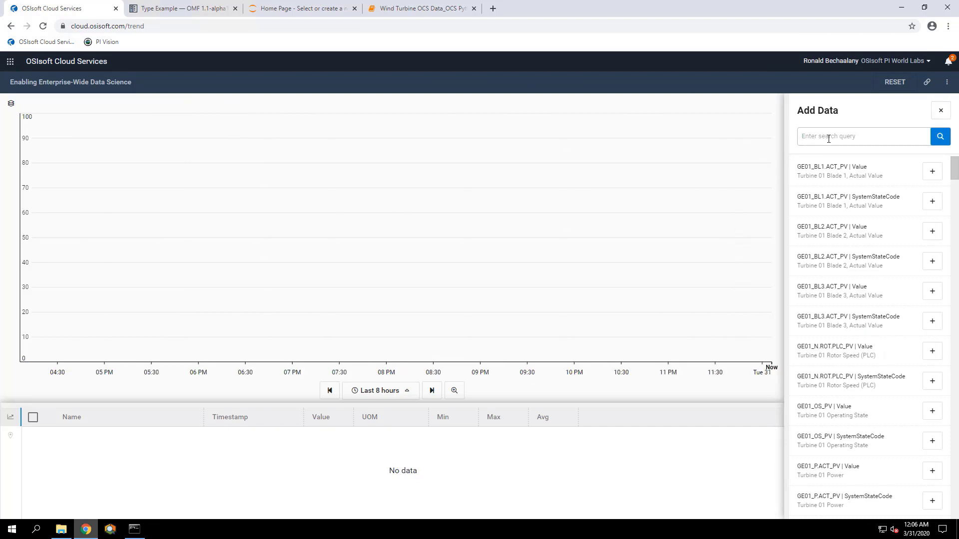
text(*REB*)
key(Return)
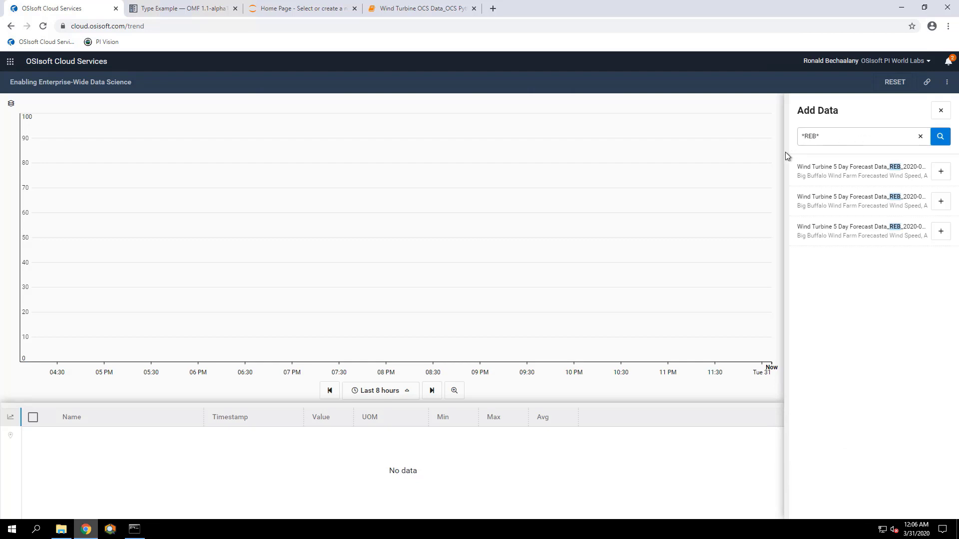
Add the REB forecast's Air Temperature, Wind Speed and Predicted Active Power to the trend and widen the Name column to fit the full names.
drag(785, 156, 707, 153)
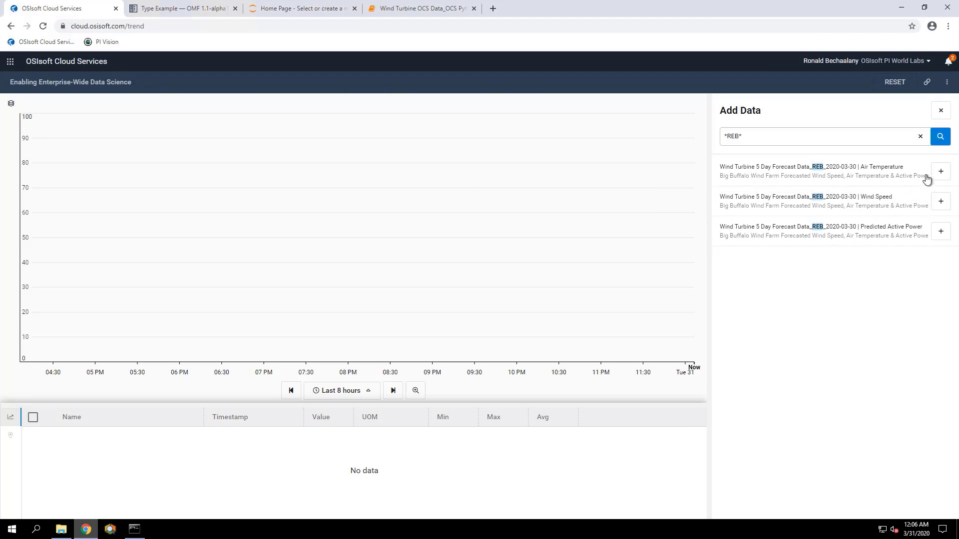
click(941, 171)
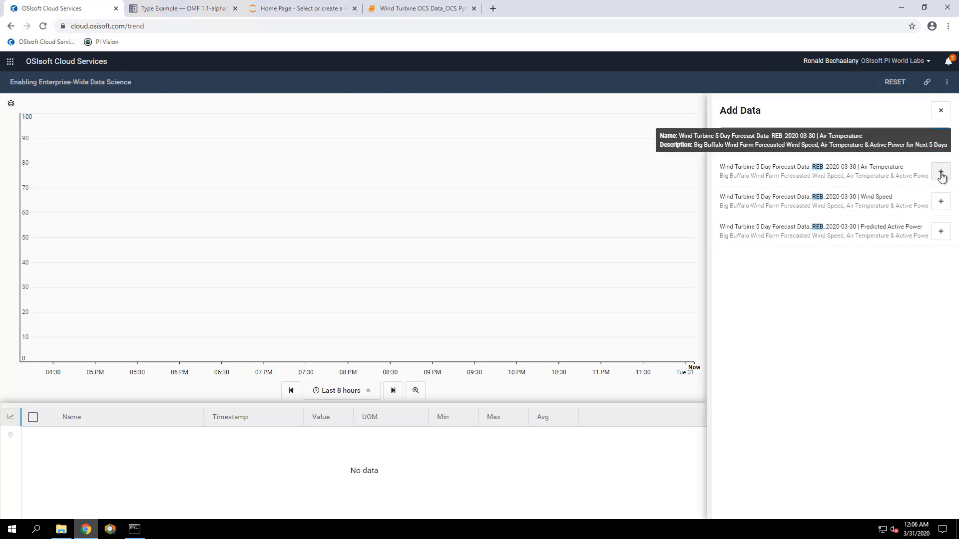
click(939, 206)
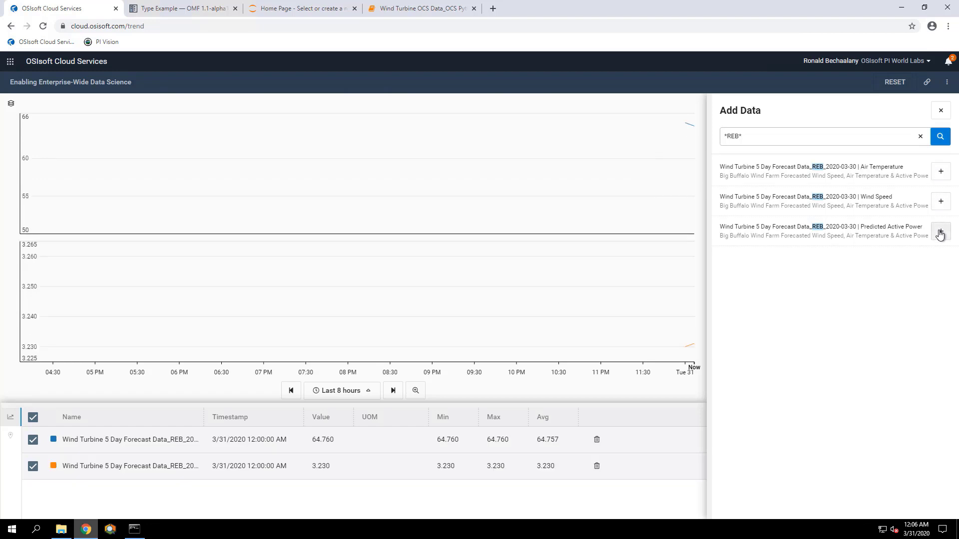
click(939, 233)
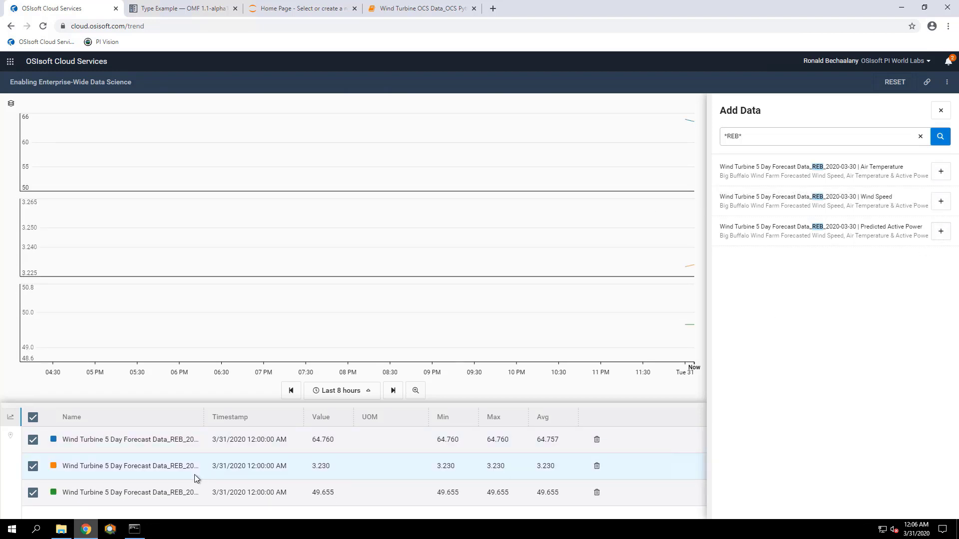
drag(204, 417, 305, 419)
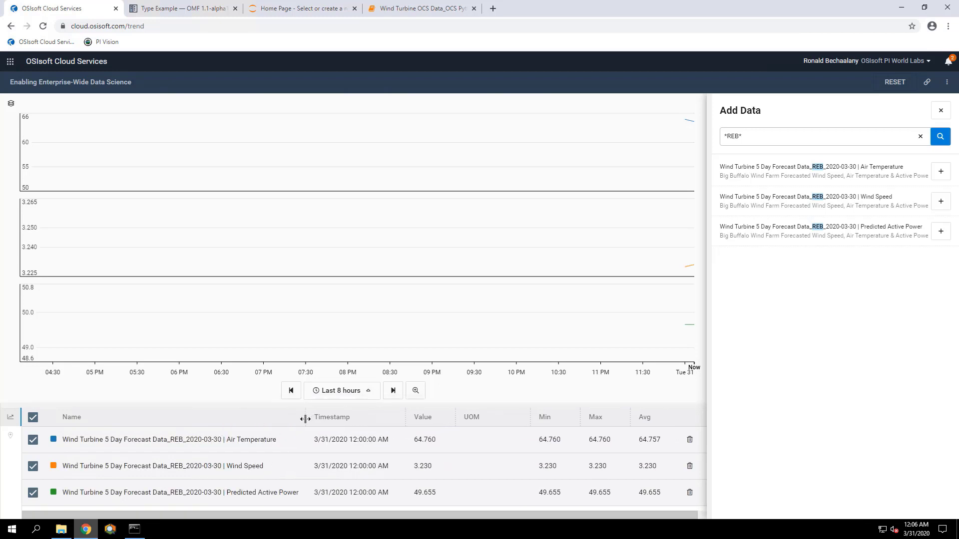
Set the trend's custom absolute time range from 3/30/2020 11:06:43 PM to 4/4/2020 12:06:43 AM.
click(344, 392)
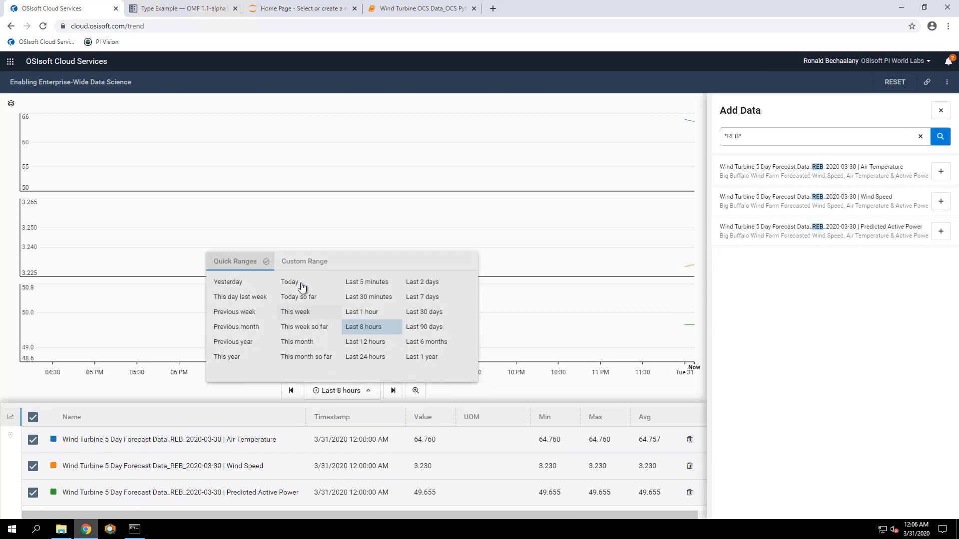
click(294, 263)
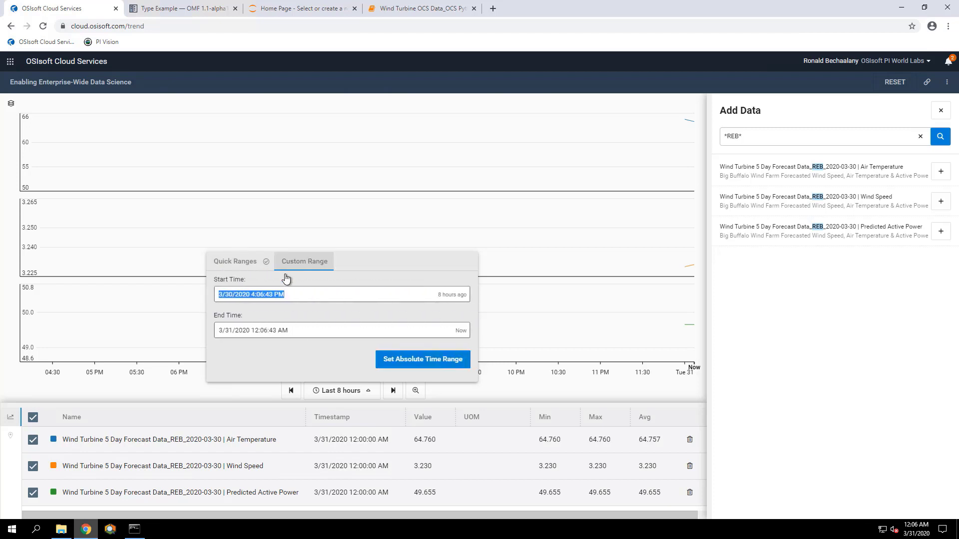
click(253, 294)
key(BackSpace)
text(11)
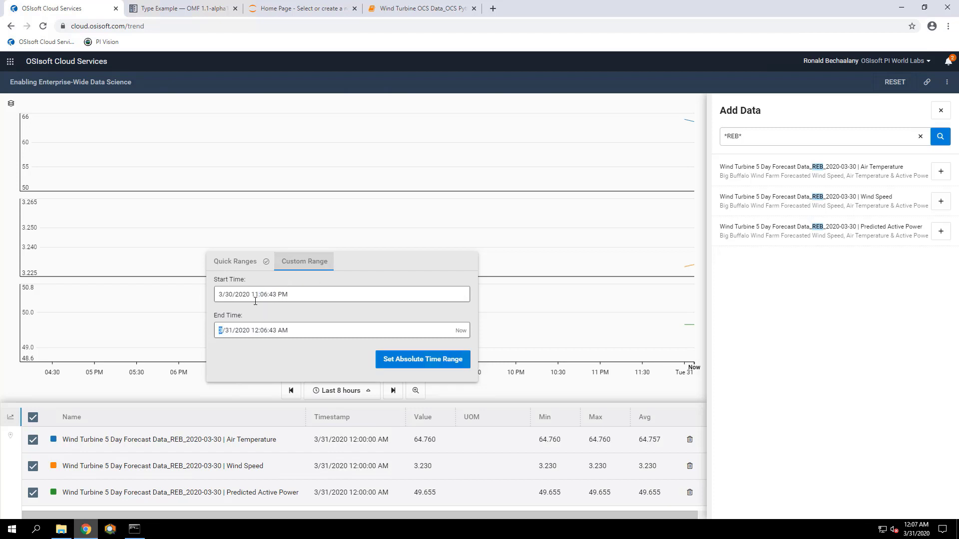
text(4)
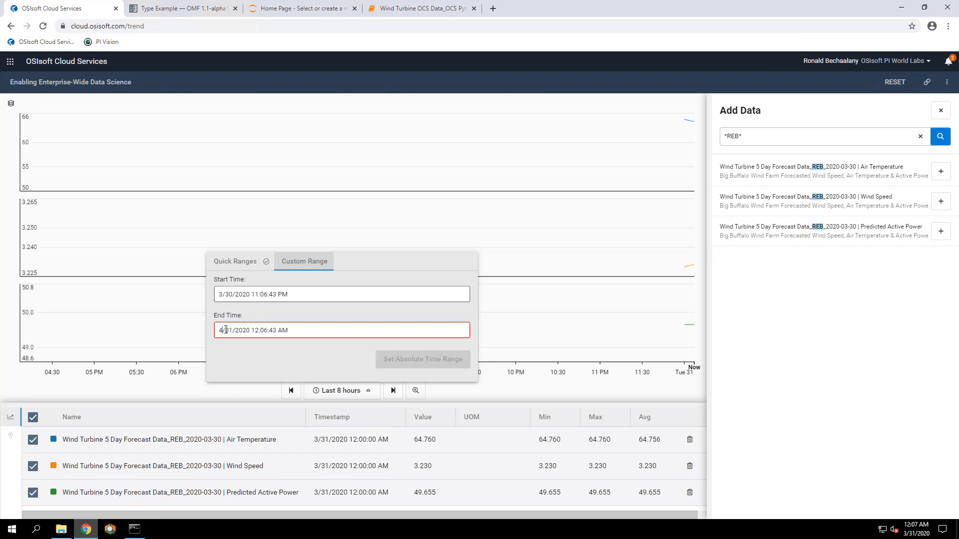
drag(222, 330, 231, 330)
click(235, 328)
key(shift+Left)
key(shift+Left)
text(4)
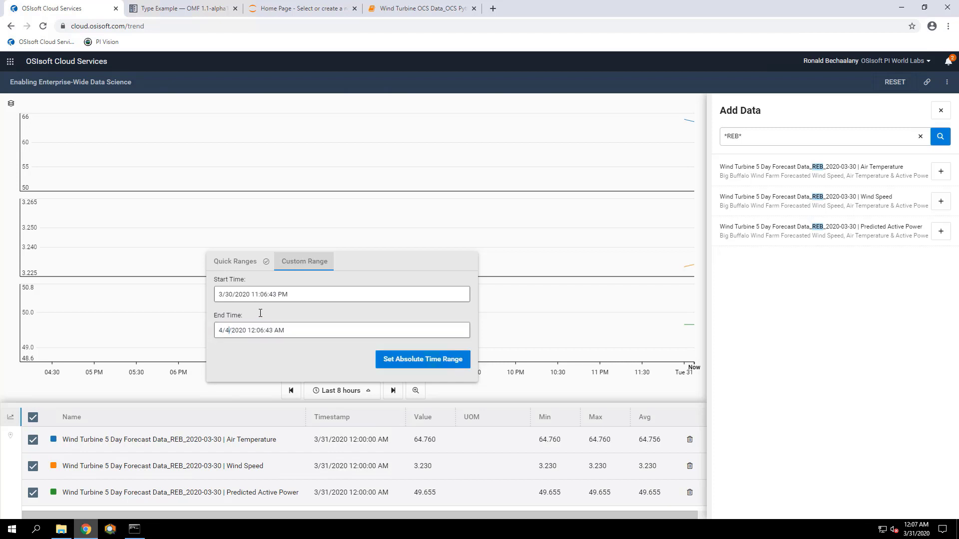
click(406, 368)
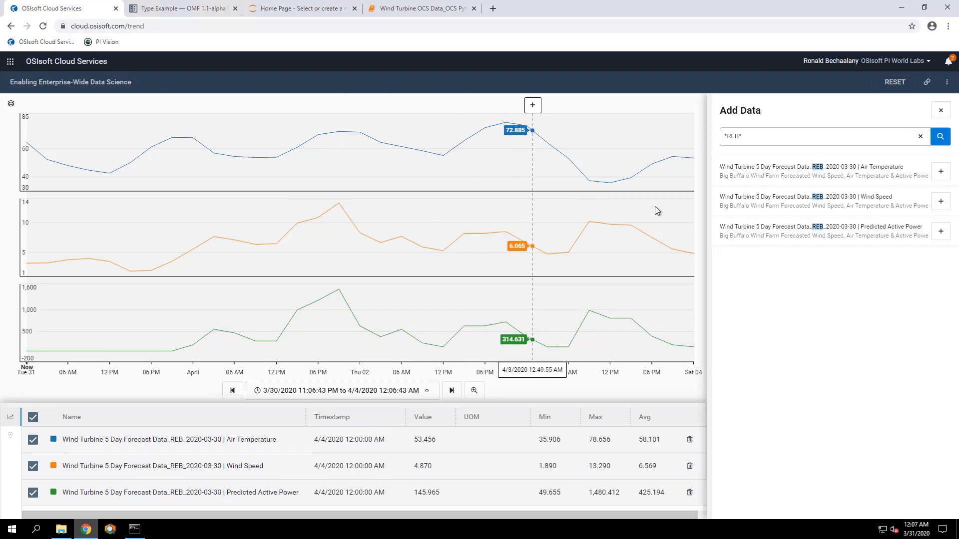
Search the data to add for GE02* and add the Turbine 02 power trace GE02_P.ACT_PV | Value.
click(767, 138)
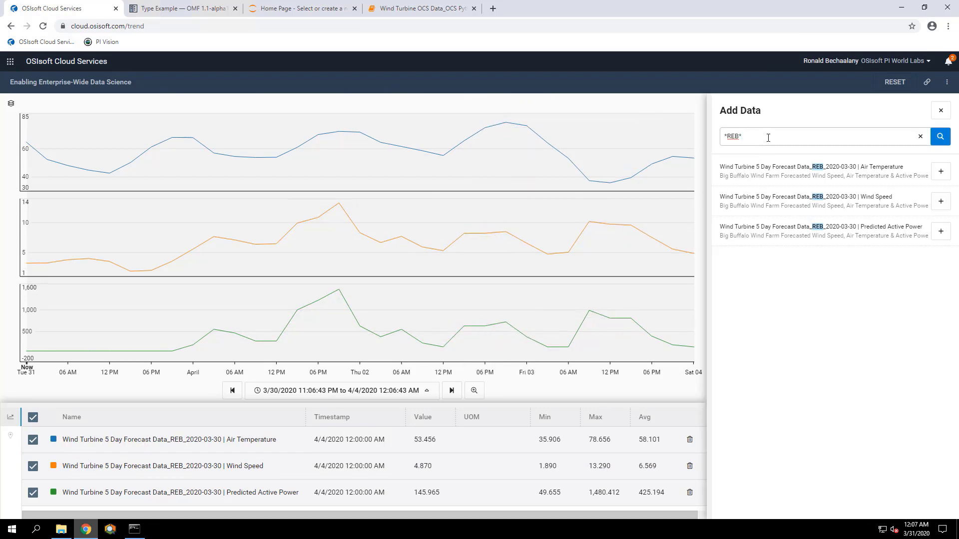
drag(726, 141, 723, 143)
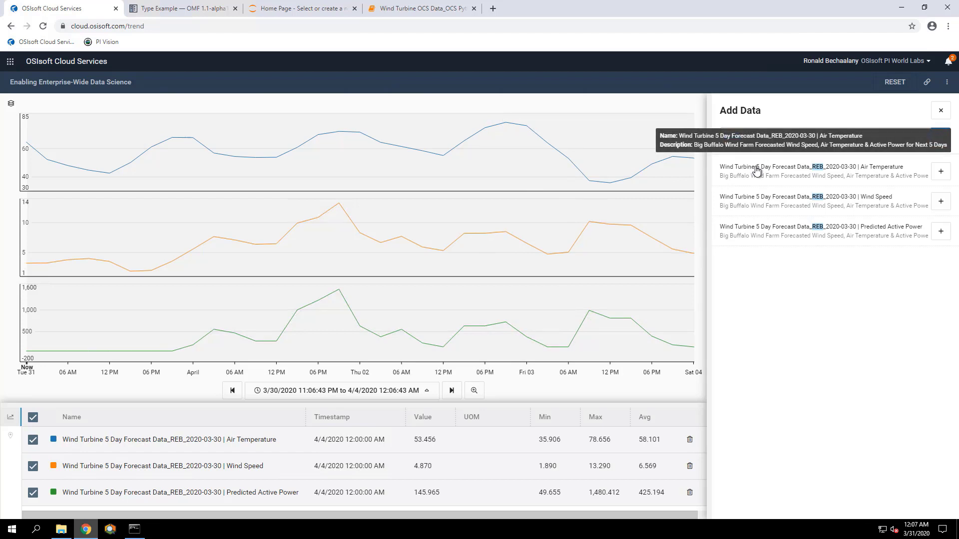
key(Return)
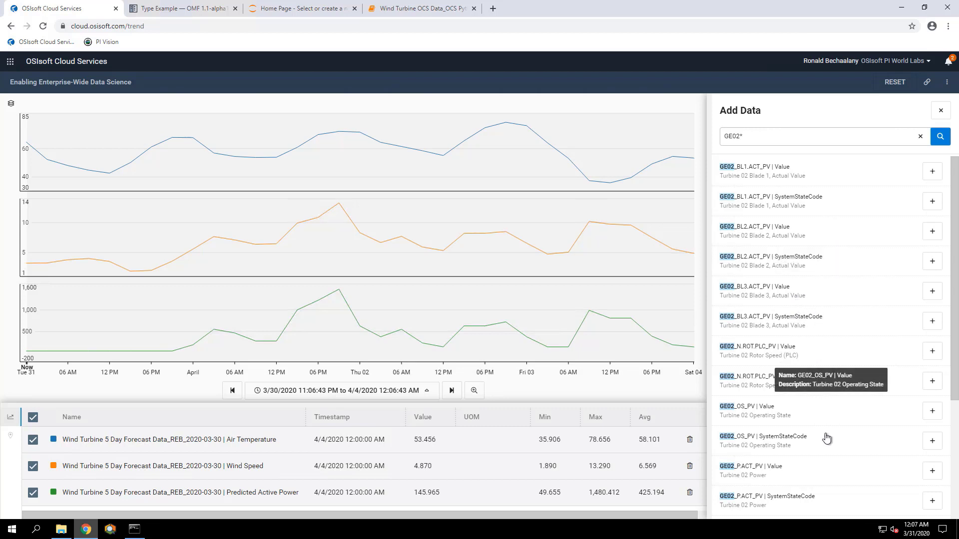
click(931, 472)
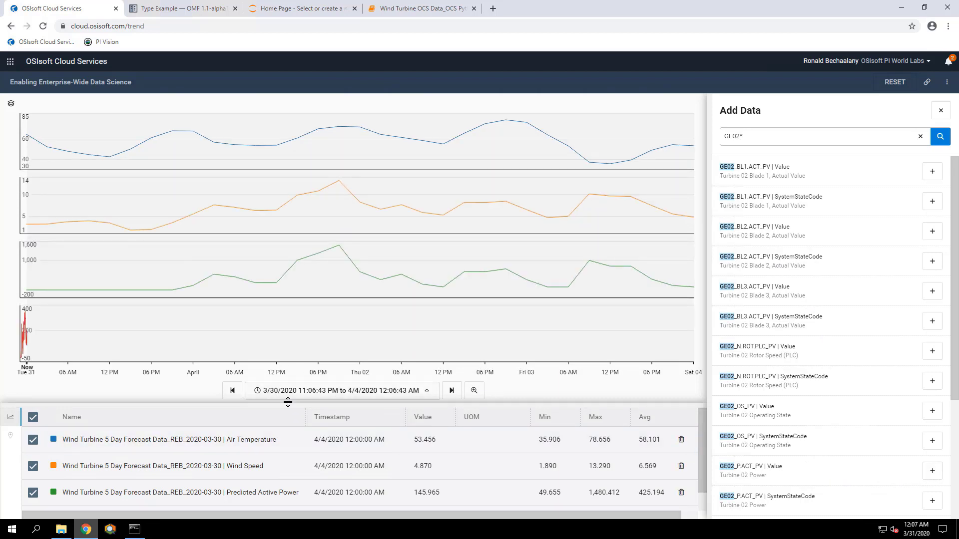
Enlarge the trace table to fit all four rows and hide the forecast's Air Temperature and Wind Speed traces.
drag(292, 403, 305, 325)
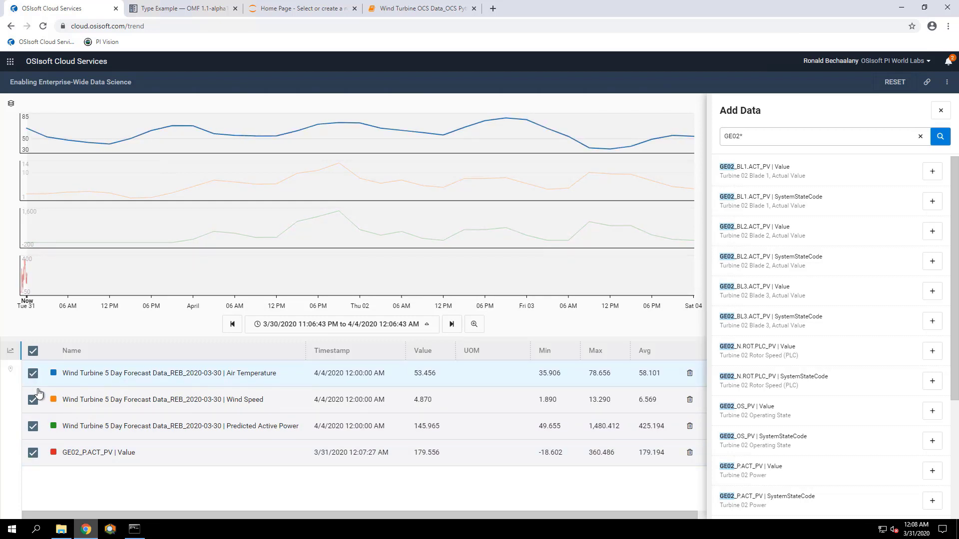
click(33, 373)
click(33, 399)
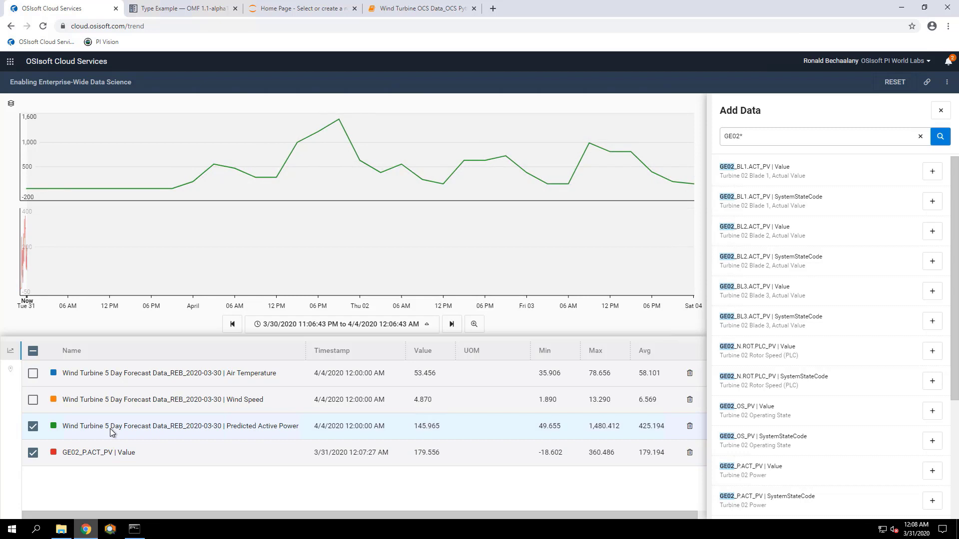
Set the range's start time to 3/26/2020 11:06:43 PM and combine the stacked power traces into a single chart with one shared scale.
click(279, 326)
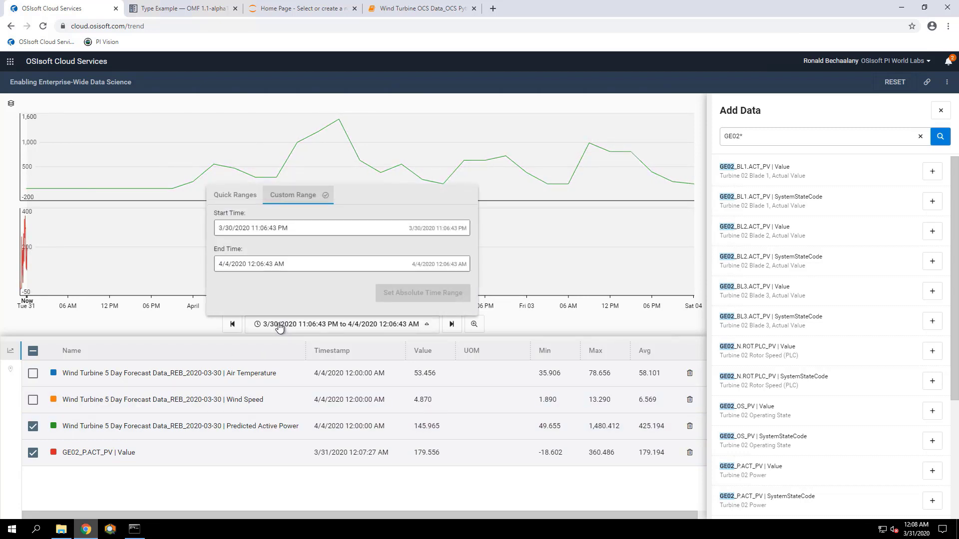
click(233, 228)
key(BackSpace)
key(BackSpace)
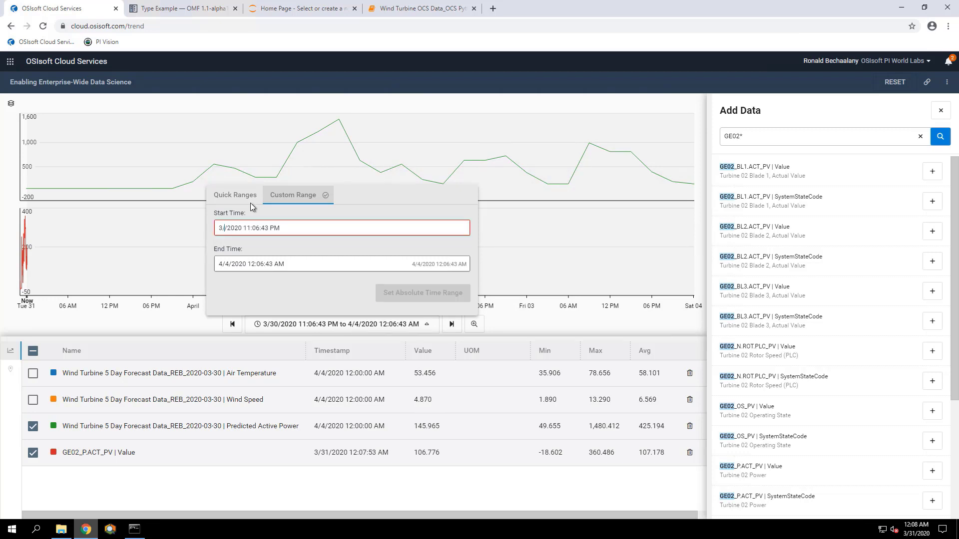
text(28)
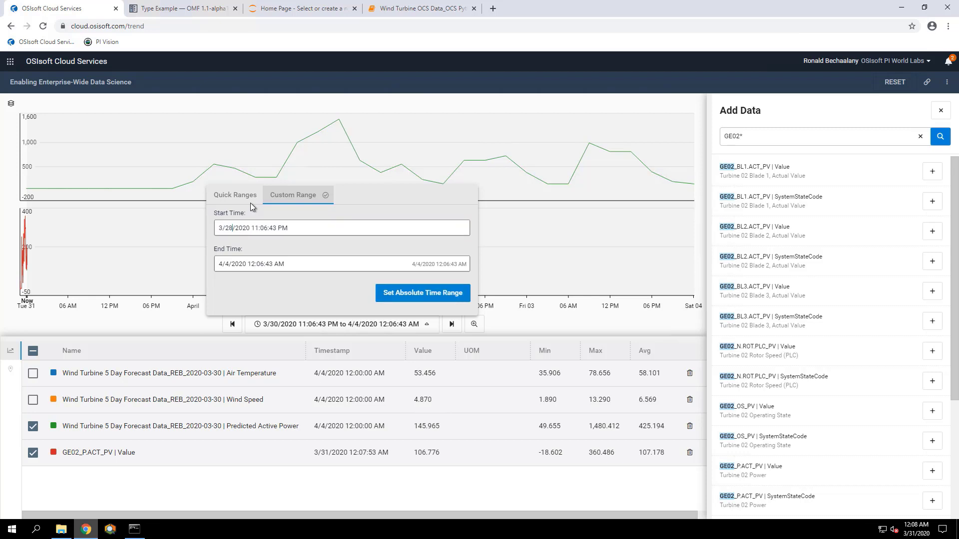
key(BackSpace)
text(6)
click(402, 292)
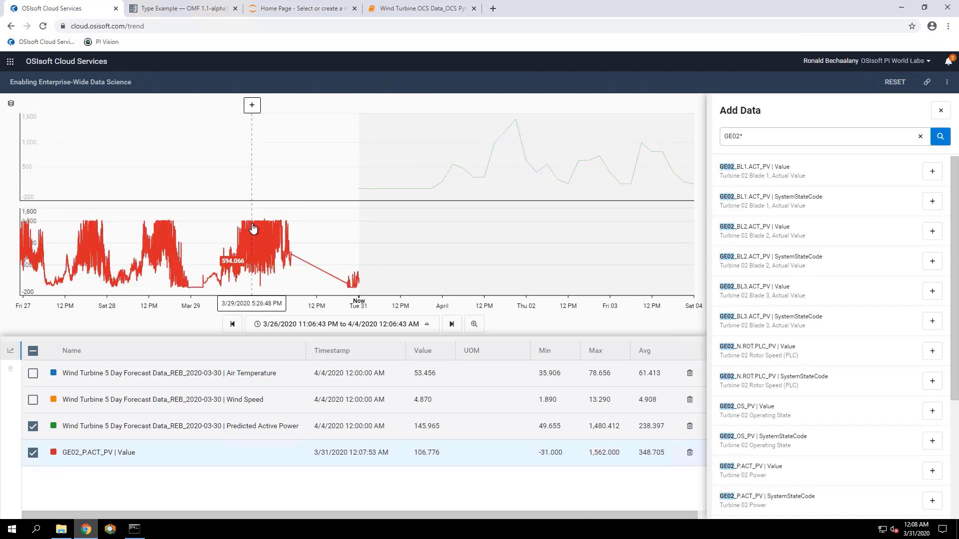
click(11, 106)
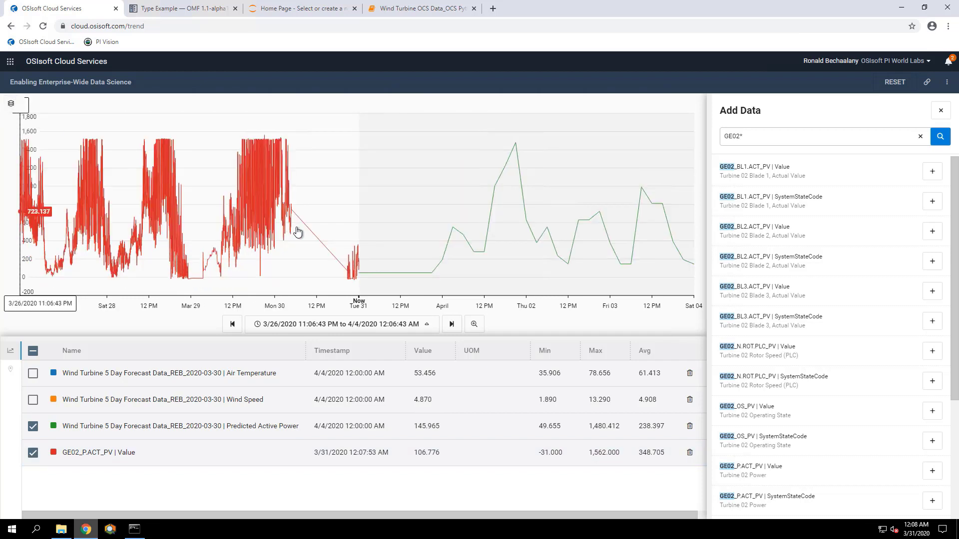